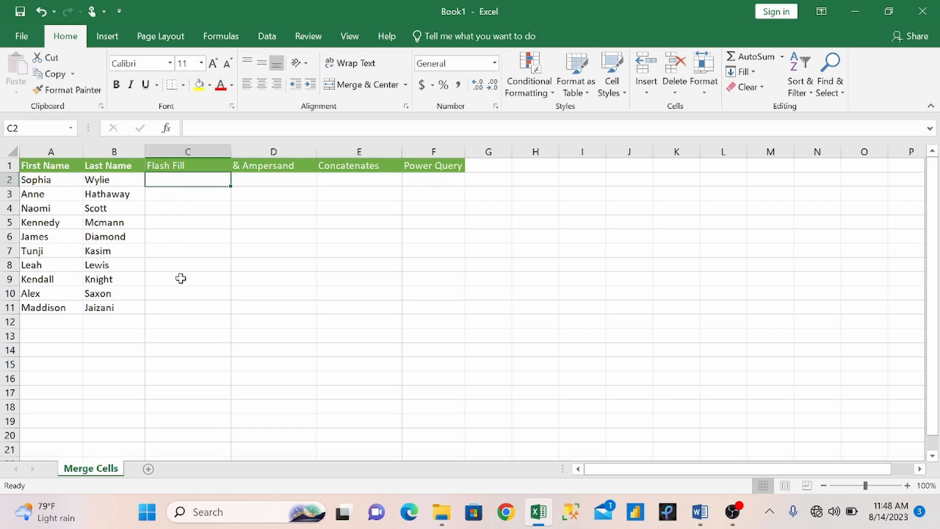
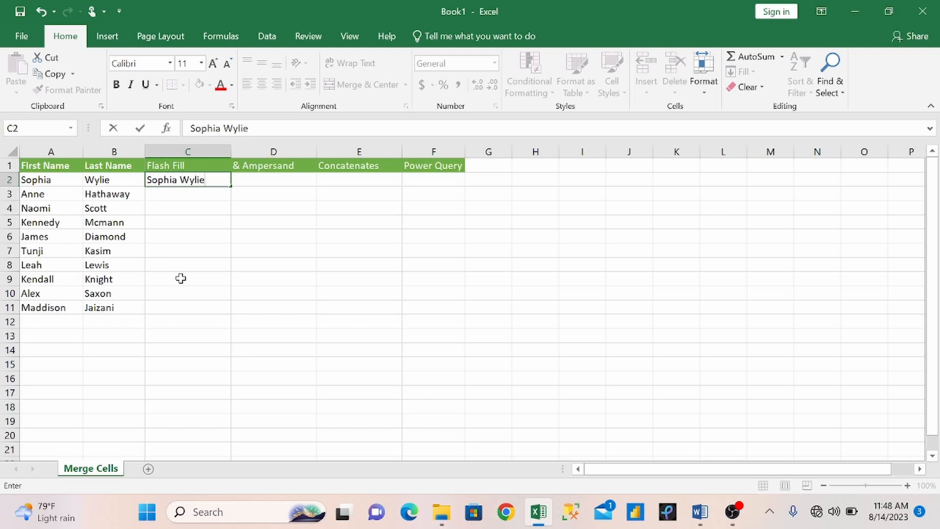
{"action": "key", "text": "Return"}
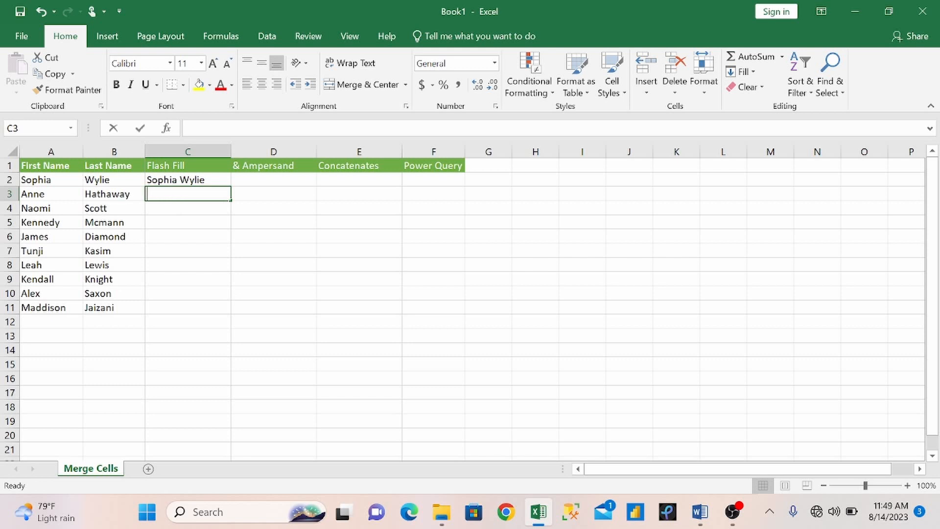
{"action": "type", "text": "Anne Hathaway"}
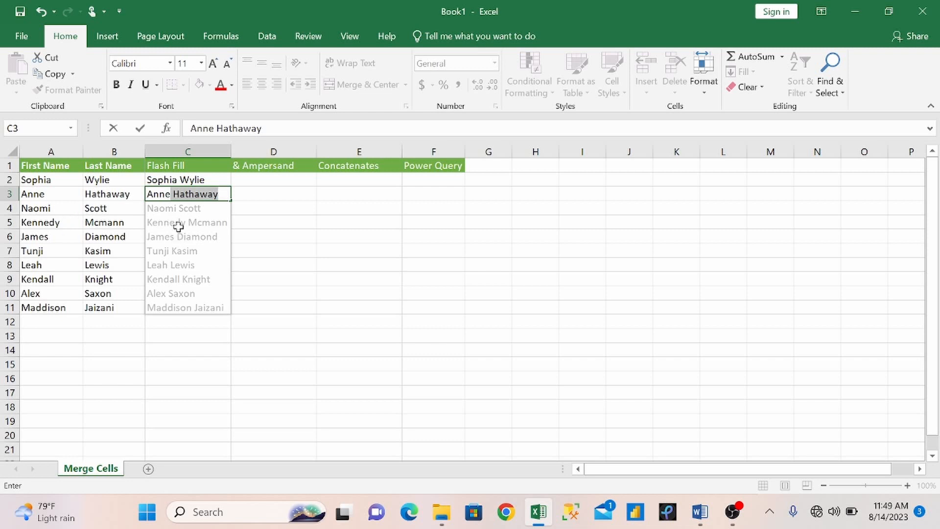
{"action": "key", "text": "Return"}
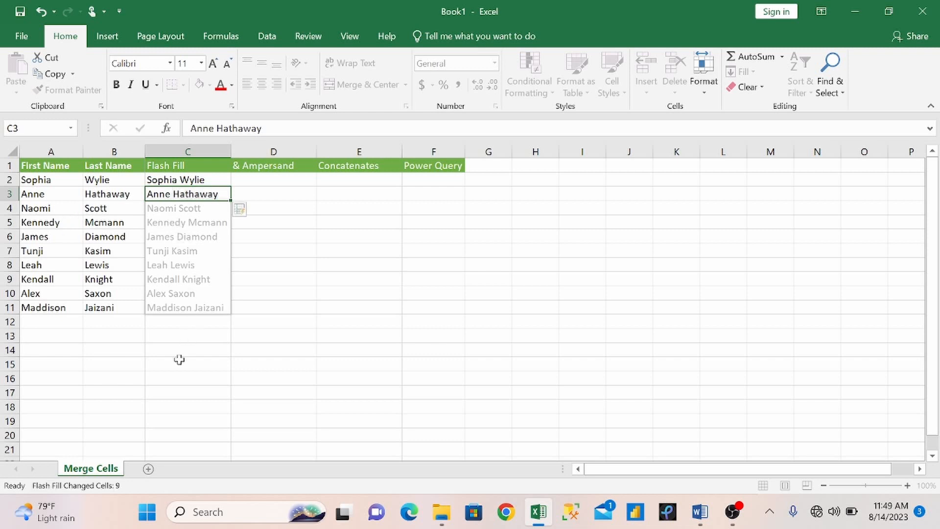
Step: Clear C3:C11 and refill the full names with Flash Fill (Ctrl+E)
{"action": "left_click_drag", "start_coordinate": [157, 191], "coordinate": [202, 302]}
{"action": "key", "text": "Delete"}
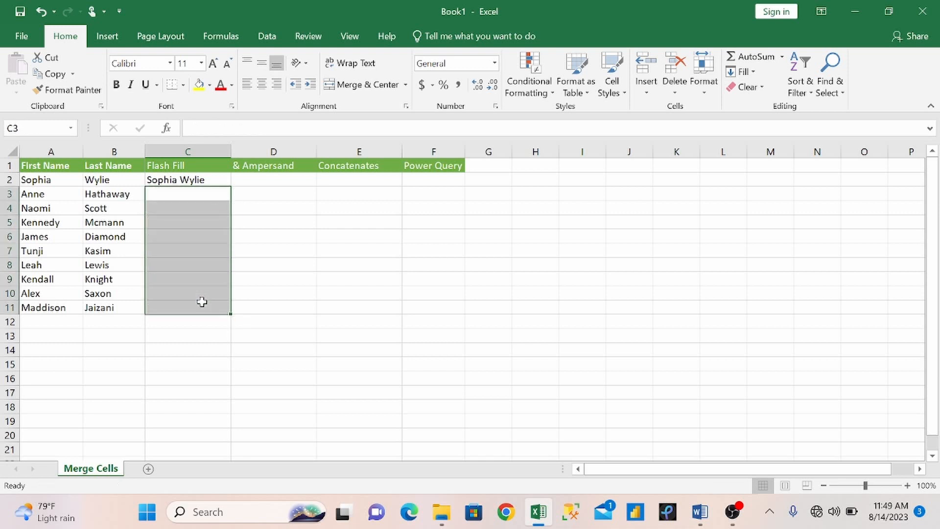
{"action": "left_click", "coordinate": [177, 191]}
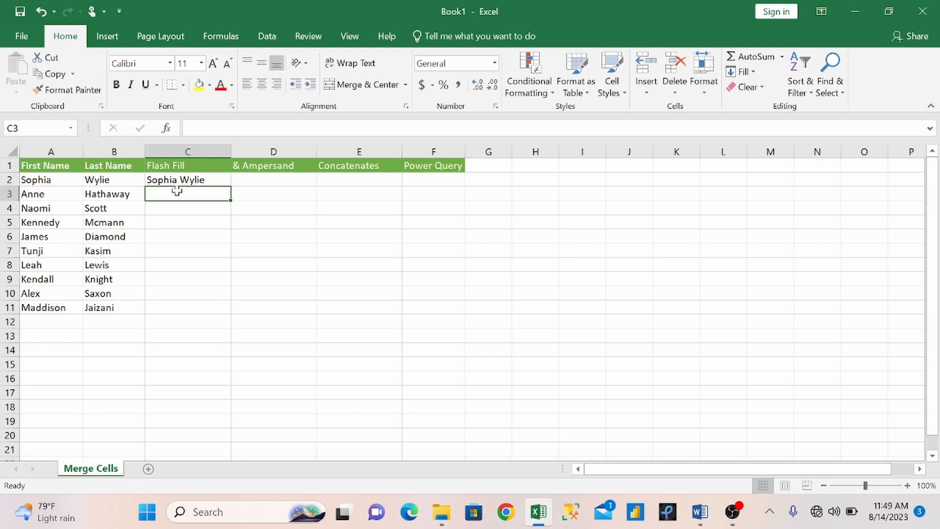
{"action": "key", "text": "ctrl+e"}
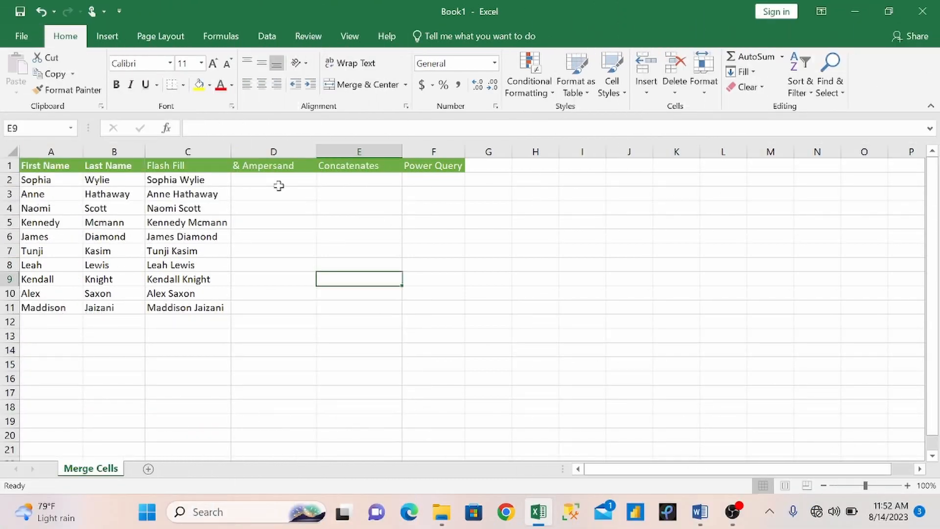
{"action": "left_click", "coordinate": [278, 184]}
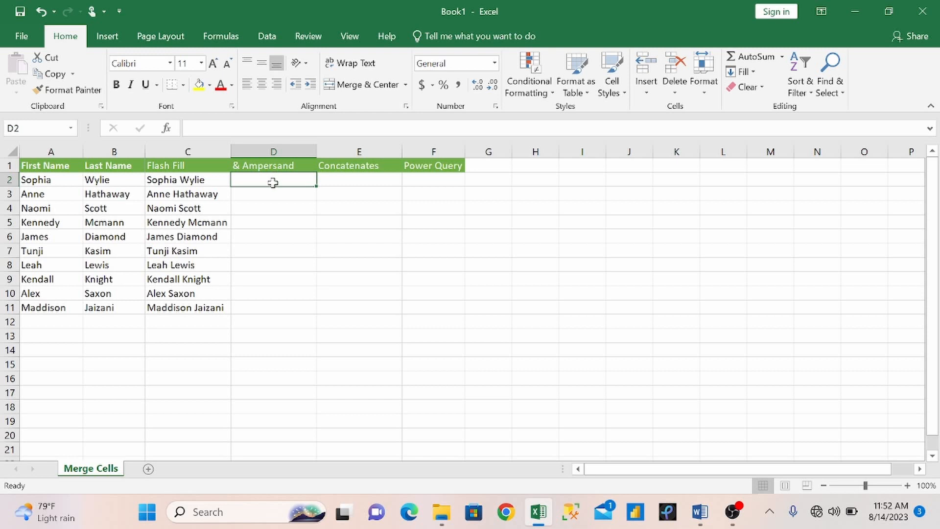
{"action": "type", "text": "="}
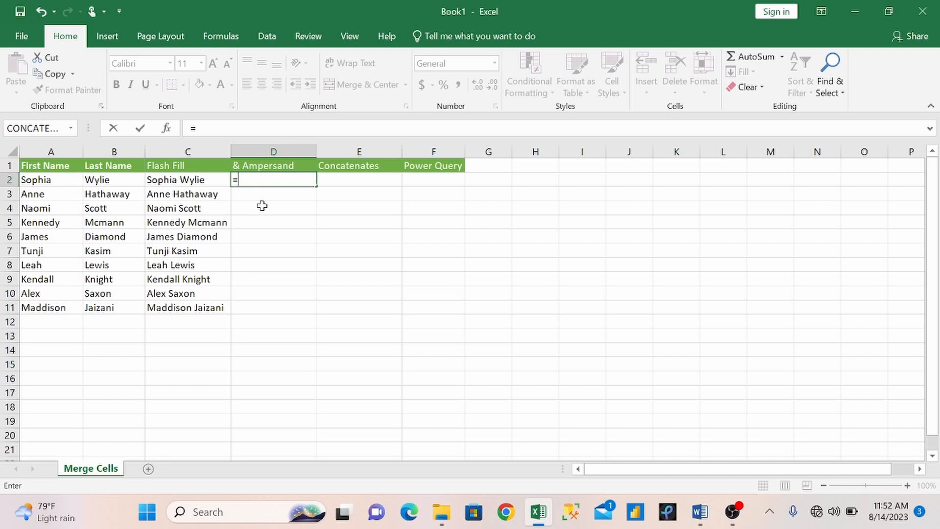
{"action": "left_click", "coordinate": [51, 180]}
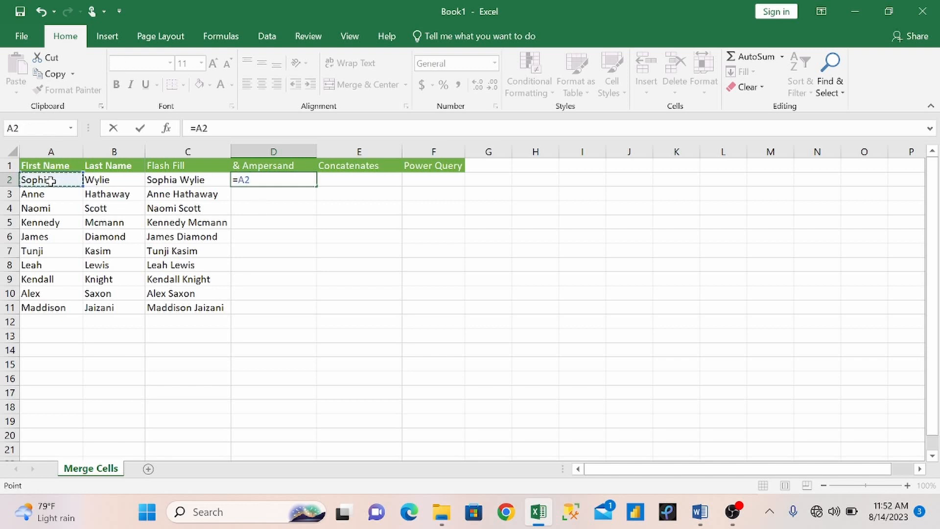
{"action": "type", "text": "&"}
{"action": "left_click", "coordinate": [107, 180]}
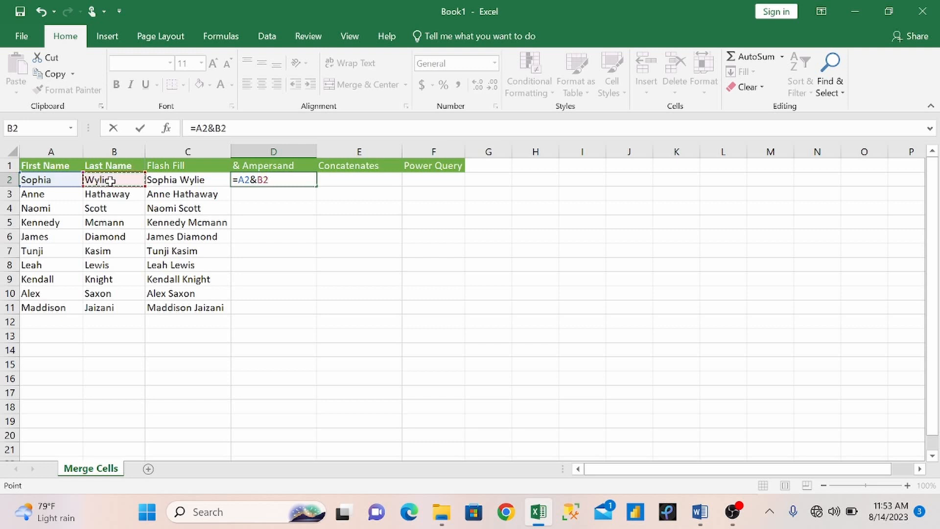
{"action": "key", "text": "Return"}
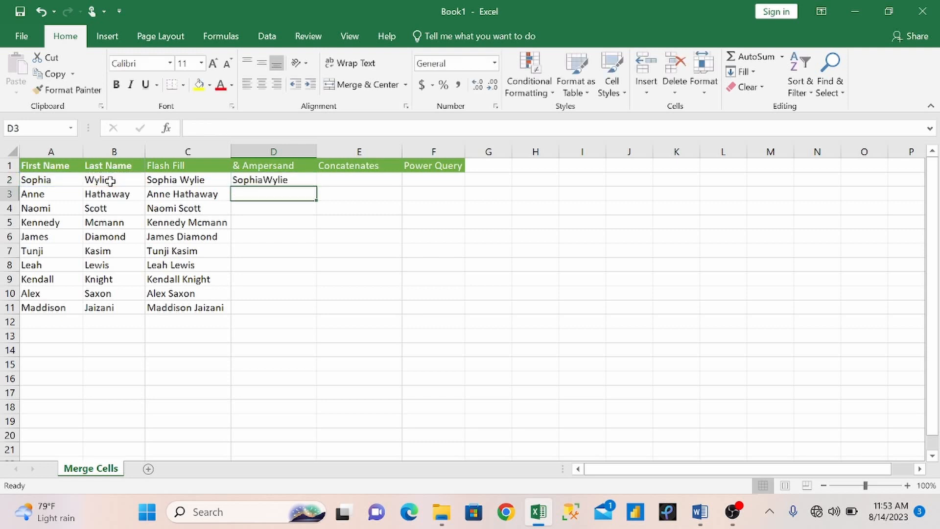
{"action": "left_click", "coordinate": [289, 180]}
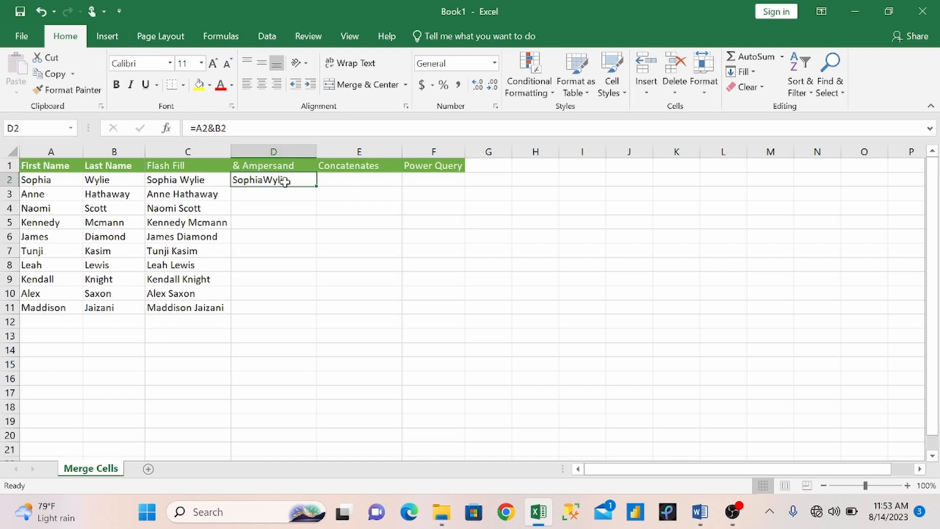
Step: Change D2 to =A2&" "&B2 and fill it down through D11
{"action": "left_click", "coordinate": [228, 128]}
{"action": "left_click", "coordinate": [208, 128]}
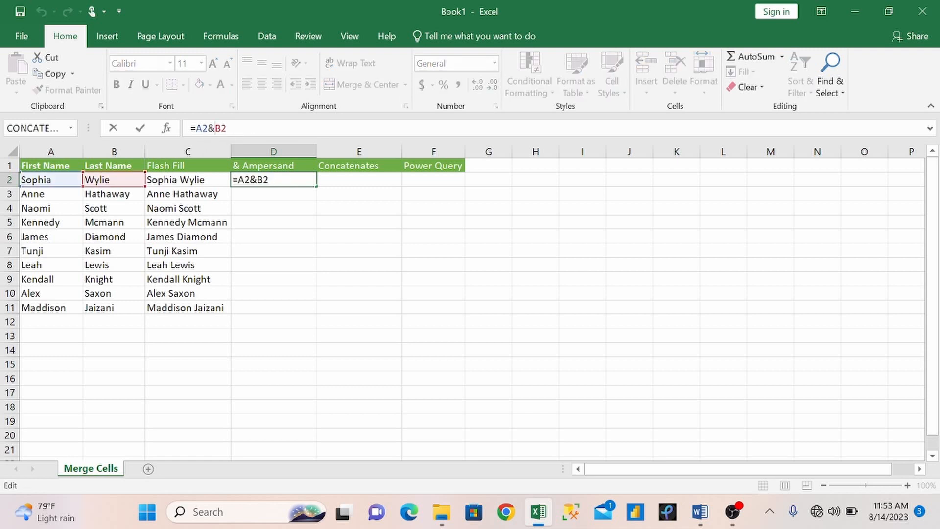
{"action": "type", "text": "\" "}
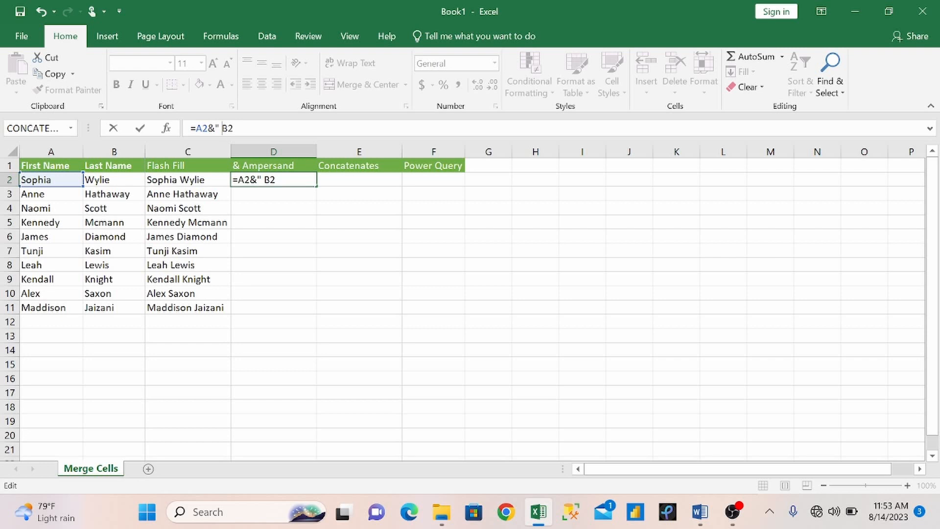
{"action": "type", "text": "\"&"}
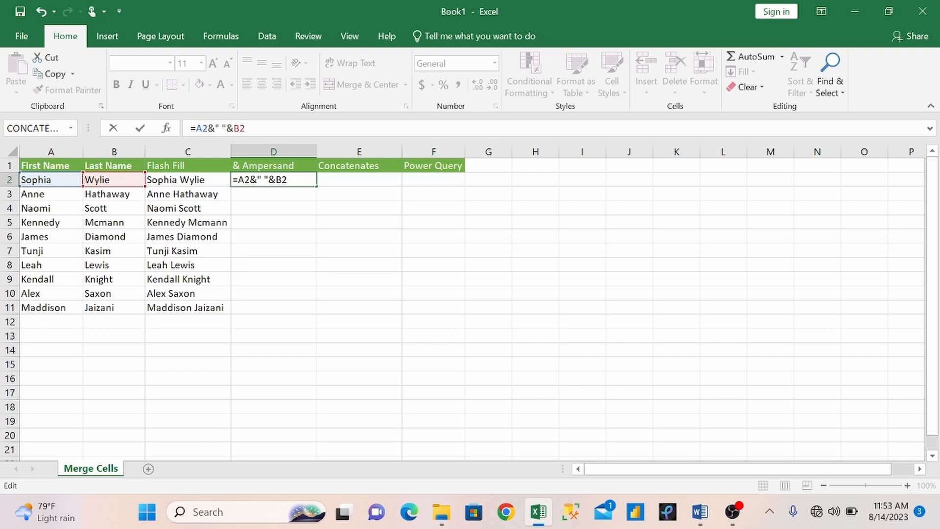
{"action": "left_click_drag", "start_coordinate": [221, 128], "coordinate": [226, 128]}
{"action": "key", "text": "Return"}
{"action": "left_click", "coordinate": [289, 181]}
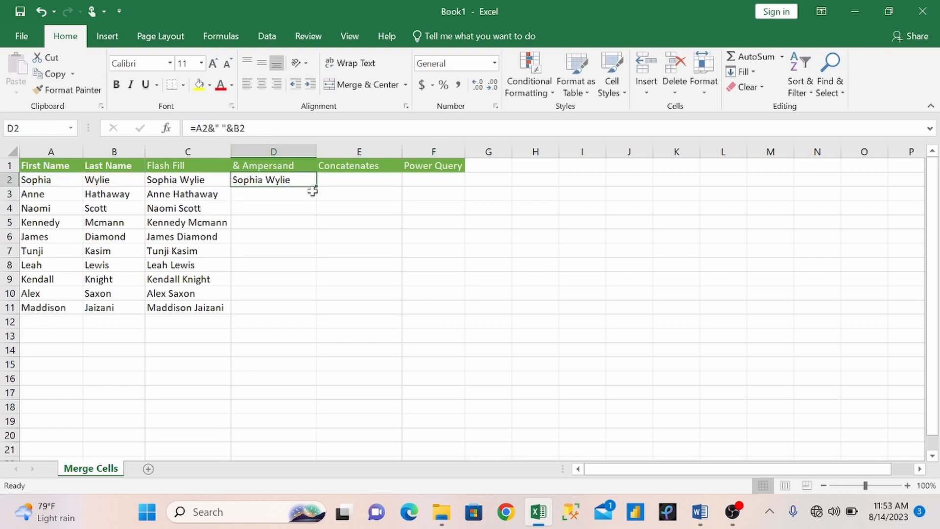
{"action": "left_click_drag", "start_coordinate": [315, 186], "coordinate": [310, 309]}
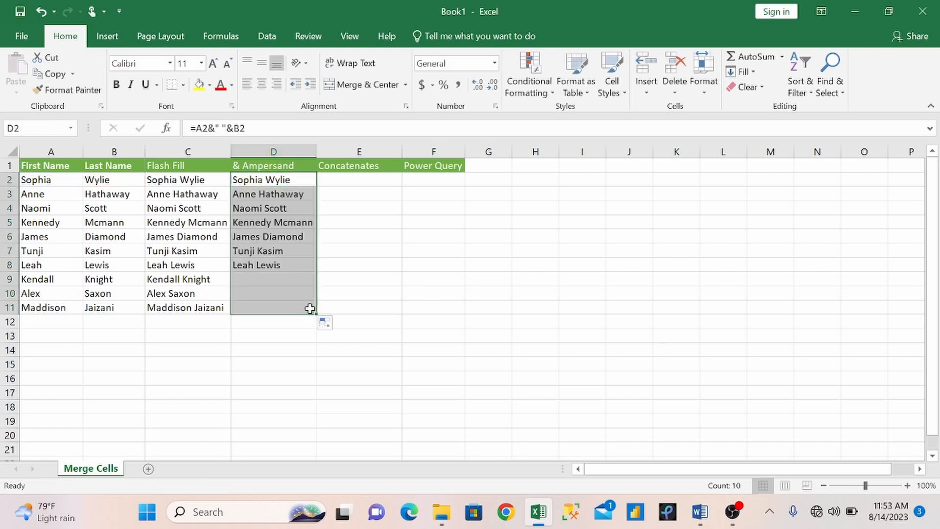
Step: Enter a CONCATENATE formula in E2 joining A2 and B2
{"action": "double_click", "coordinate": [346, 180]}
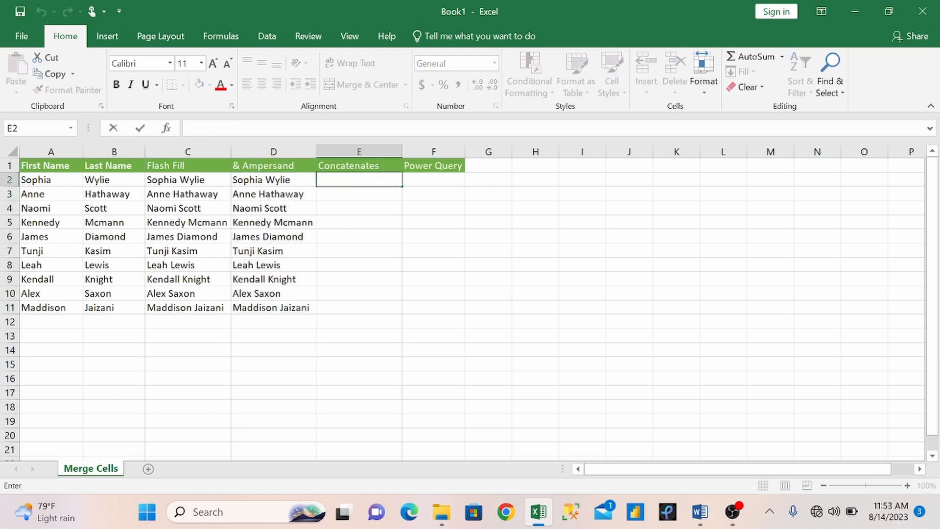
{"action": "type", "text": "=con"}
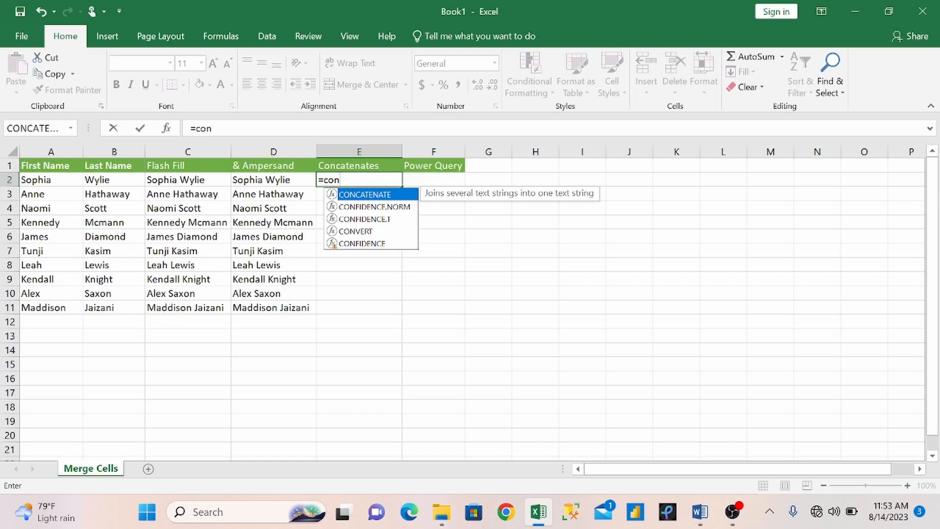
{"action": "key", "text": "Tab"}
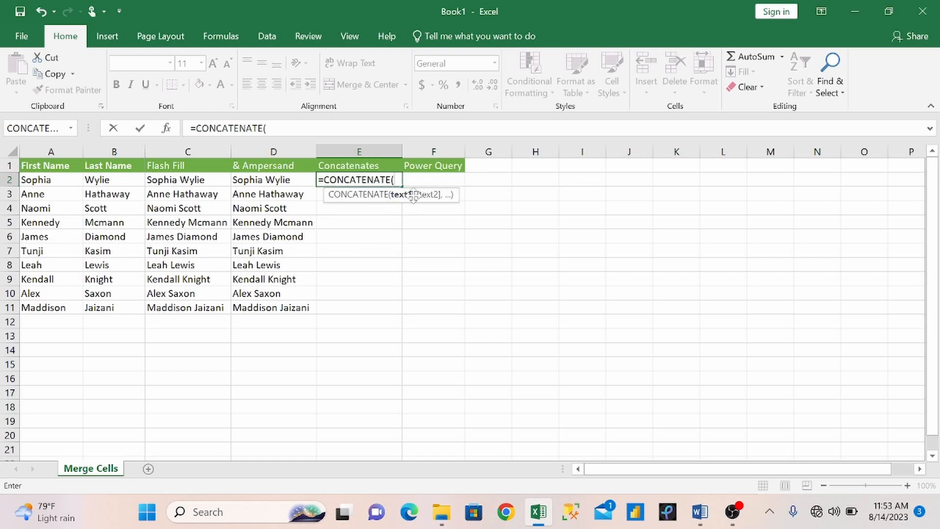
{"action": "left_click", "coordinate": [54, 181]}
{"action": "type", "text": ","}
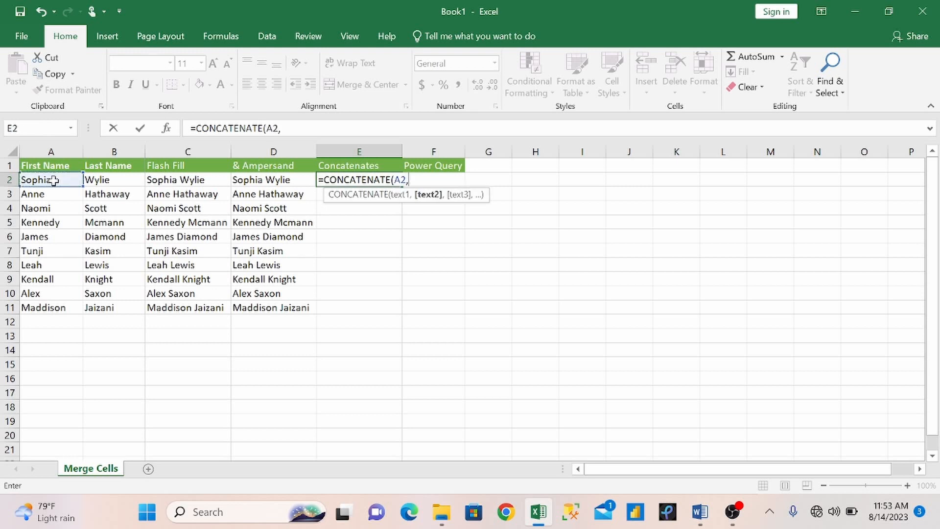
{"action": "left_click", "coordinate": [111, 180]}
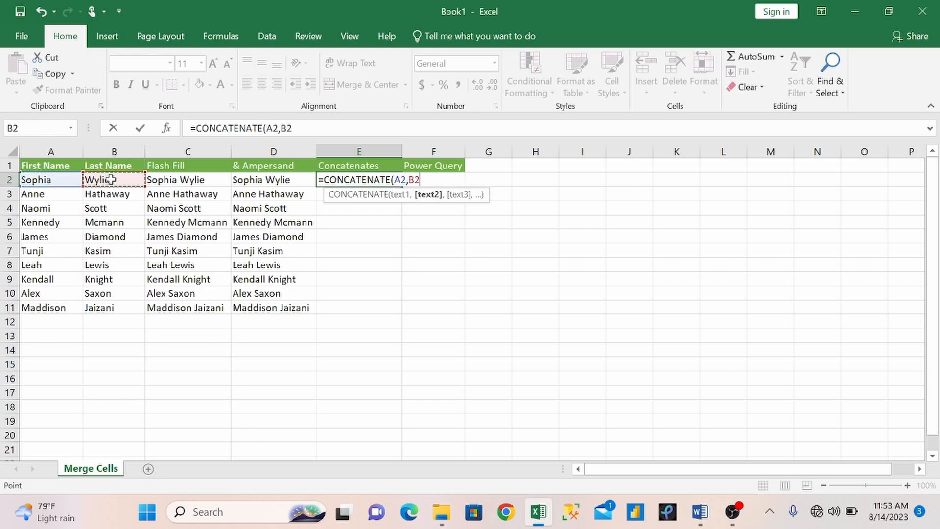
{"action": "type", "text": ")"}
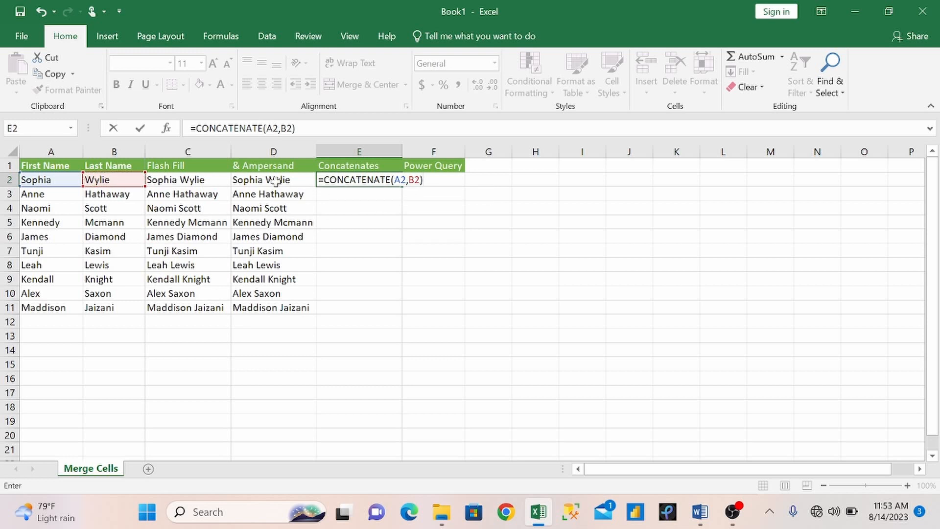
{"action": "key", "text": "Return"}
{"action": "left_click", "coordinate": [352, 180]}
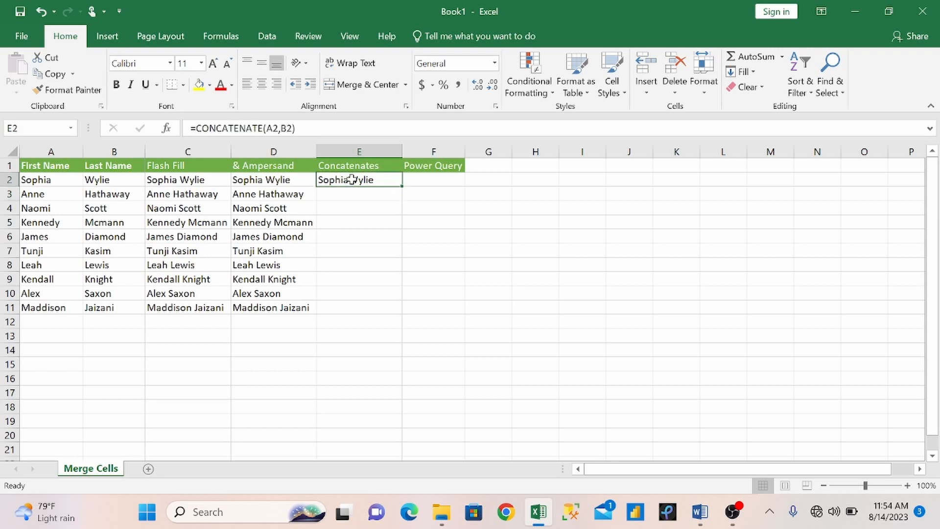
Step: Change E2 to =CONCATENATE(A2," ",B2) and fill it down through E11
{"action": "left_click", "coordinate": [295, 128]}
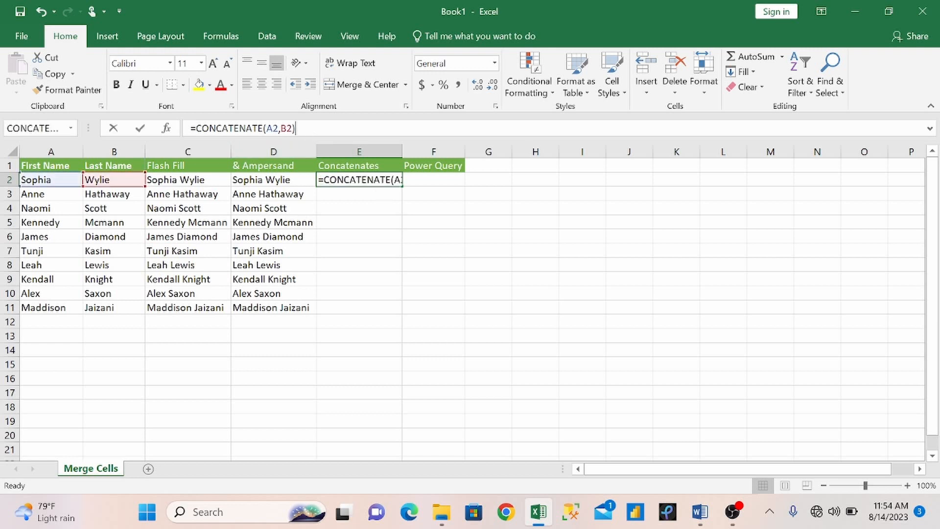
{"action": "key", "text": "BackSpace"}
{"action": "key", "text": "BackSpace"}
{"action": "key", "text": "BackSpace"}
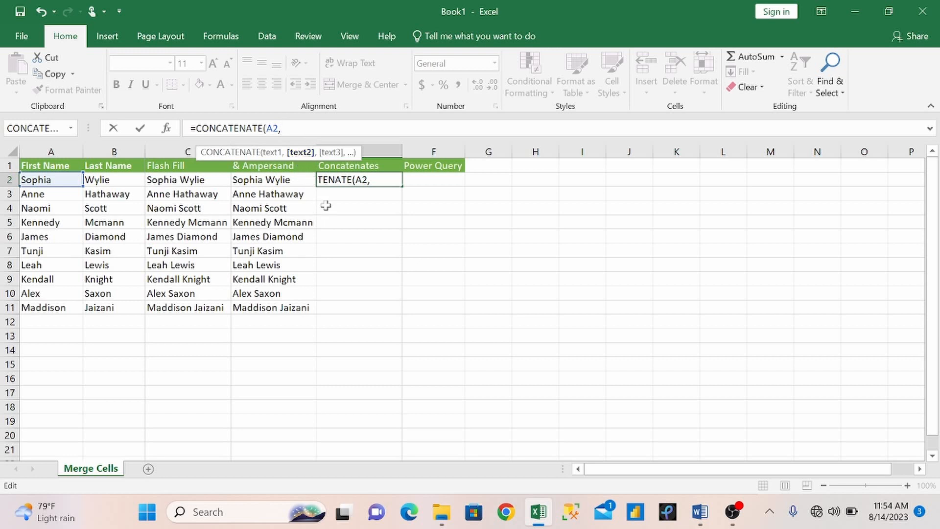
{"action": "type", "text": "\" \","}
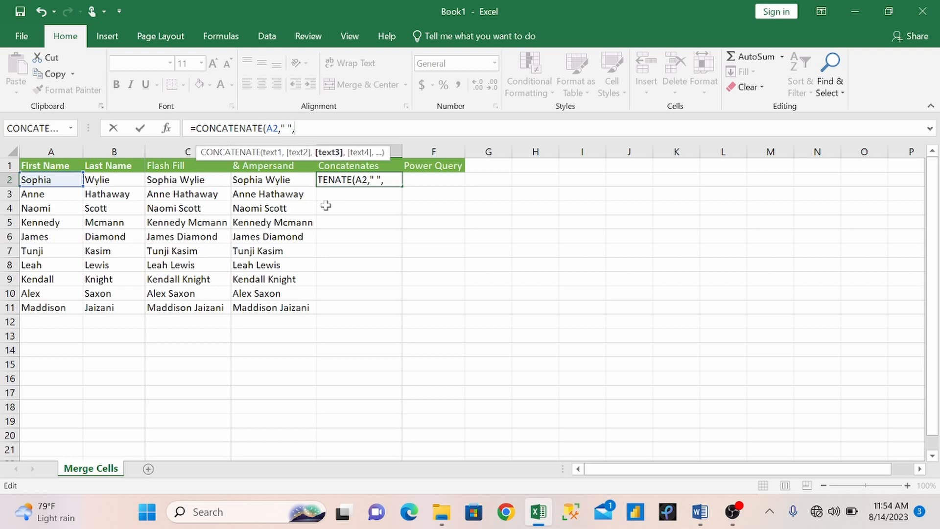
{"action": "left_click", "coordinate": [114, 185]}
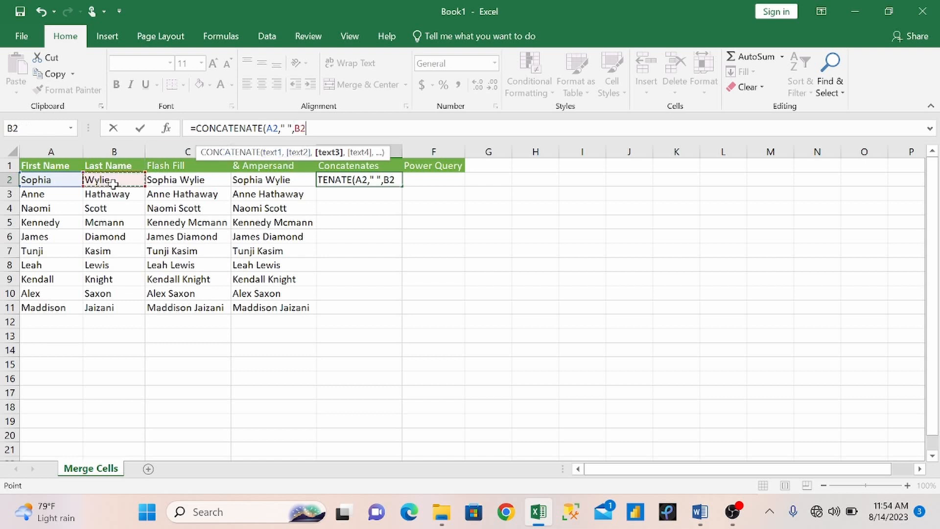
{"action": "type", "text": ")"}
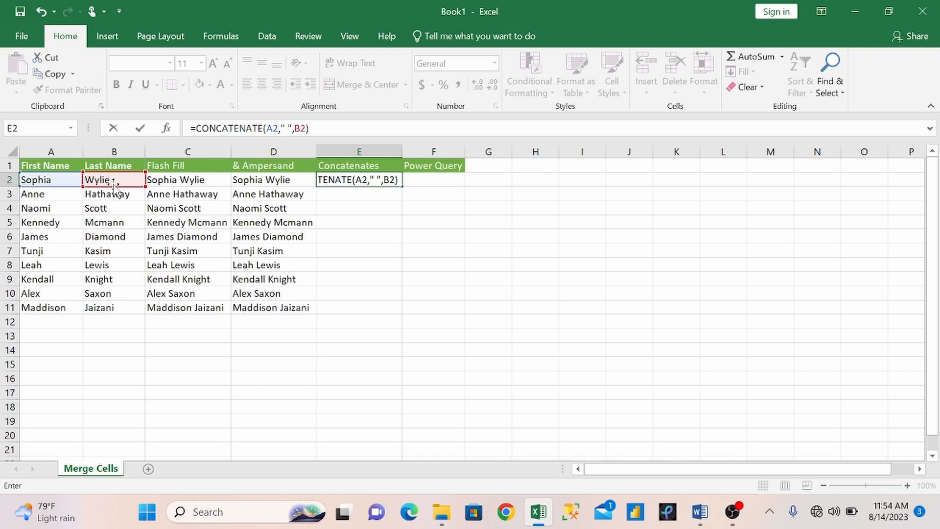
{"action": "key", "text": "Return"}
{"action": "left_click", "coordinate": [357, 177]}
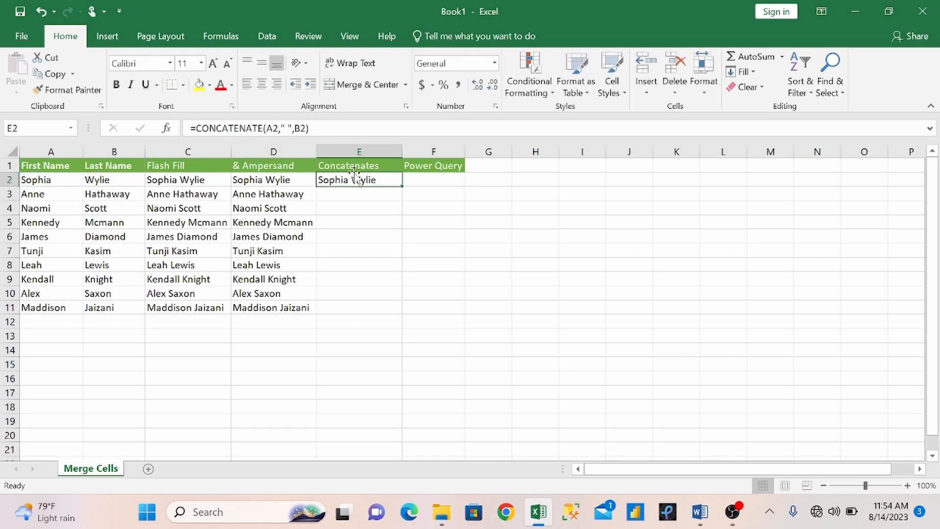
{"action": "left_click_drag", "start_coordinate": [402, 187], "coordinate": [404, 309]}
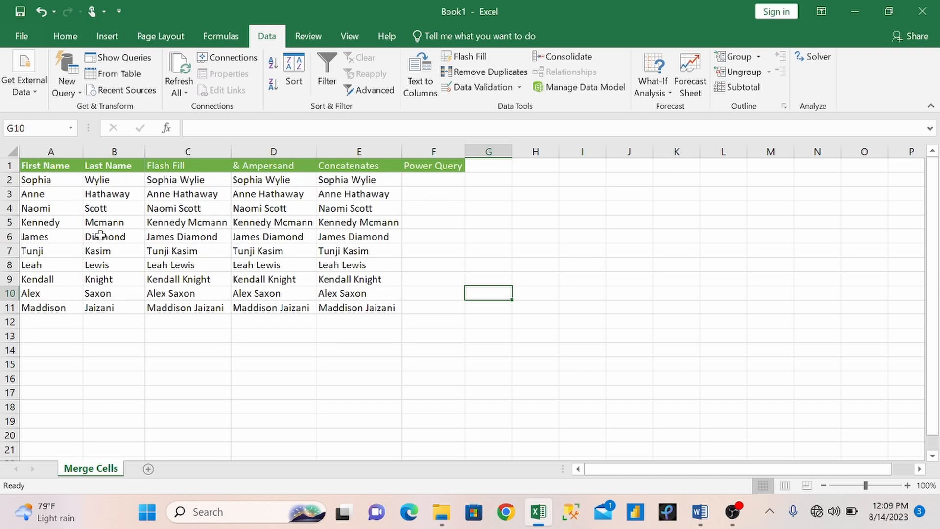
Step: Turn A1:B11 into a table with headers, then convert it back to a range
{"action": "left_click_drag", "start_coordinate": [39, 167], "coordinate": [111, 305]}
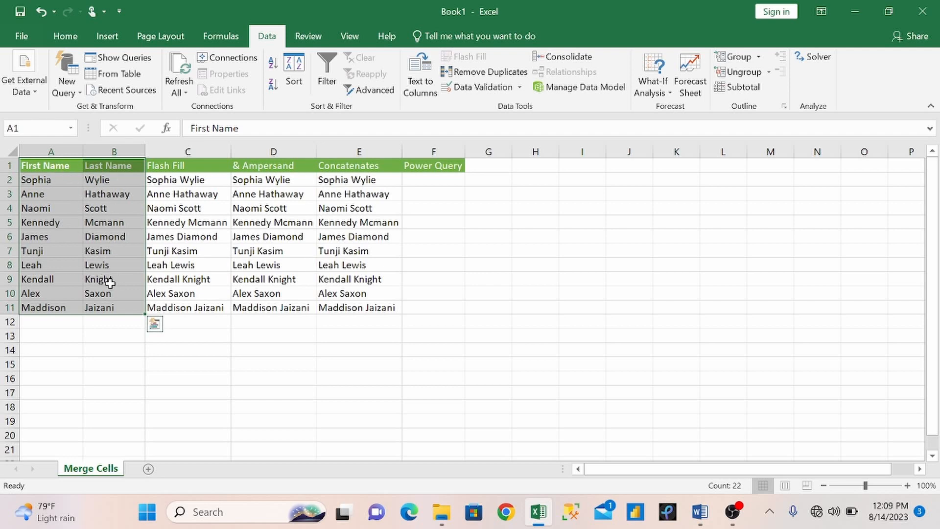
{"action": "left_click", "coordinate": [115, 34]}
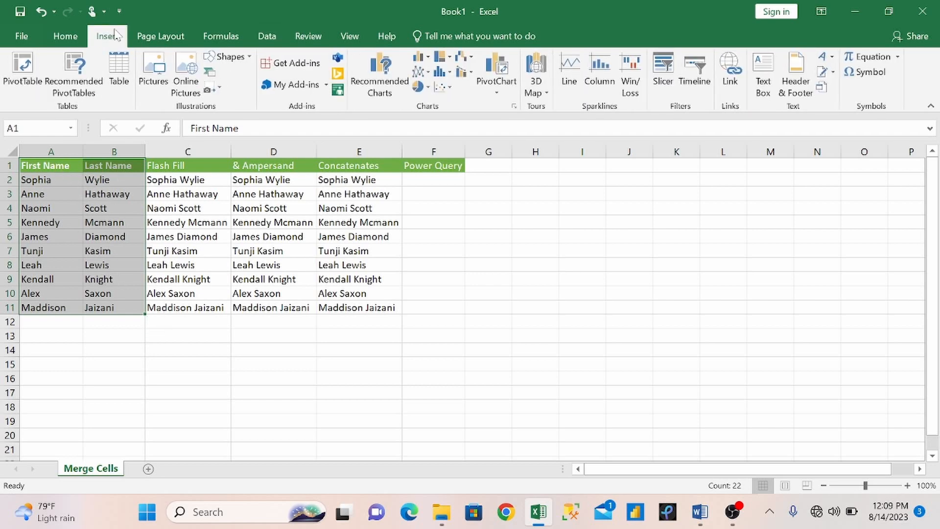
{"action": "left_click", "coordinate": [123, 65]}
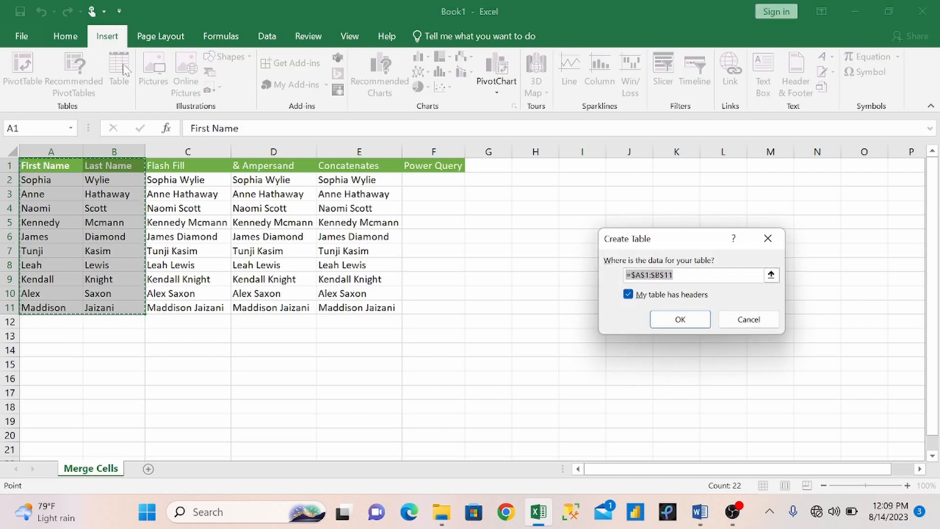
{"action": "left_click", "coordinate": [678, 319]}
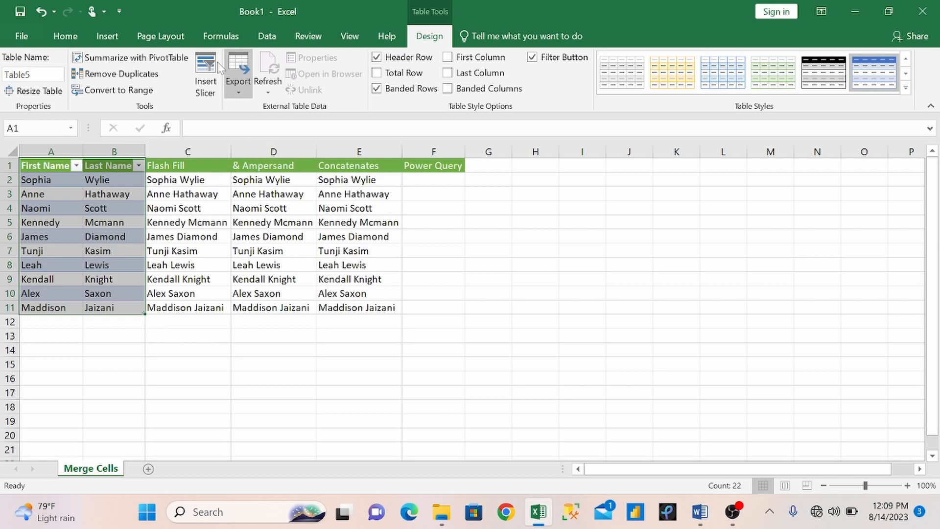
{"action": "left_click", "coordinate": [127, 91]}
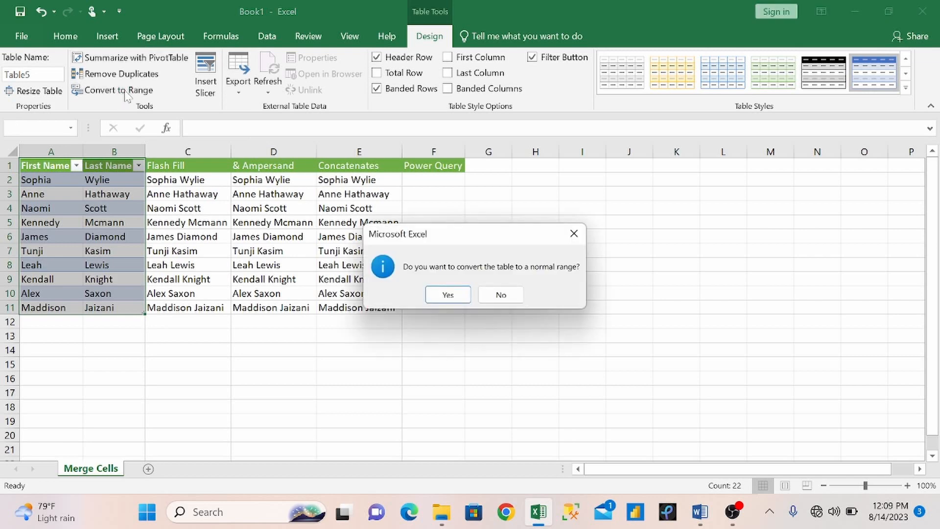
{"action": "left_click", "coordinate": [448, 294]}
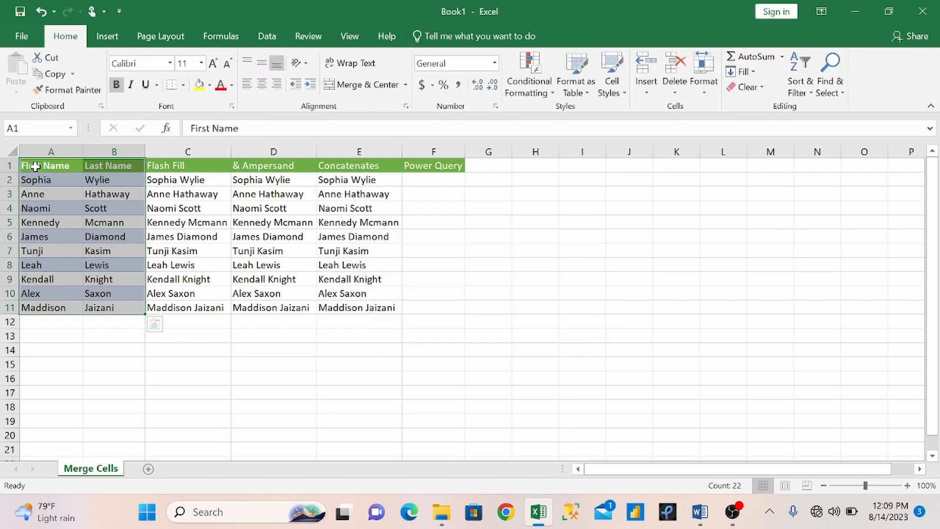
Step: Recreate the table with headers from A1:B11 using Ctrl+T
{"action": "left_click_drag", "start_coordinate": [32, 166], "coordinate": [113, 307]}
{"action": "key", "text": "ctrl+t"}
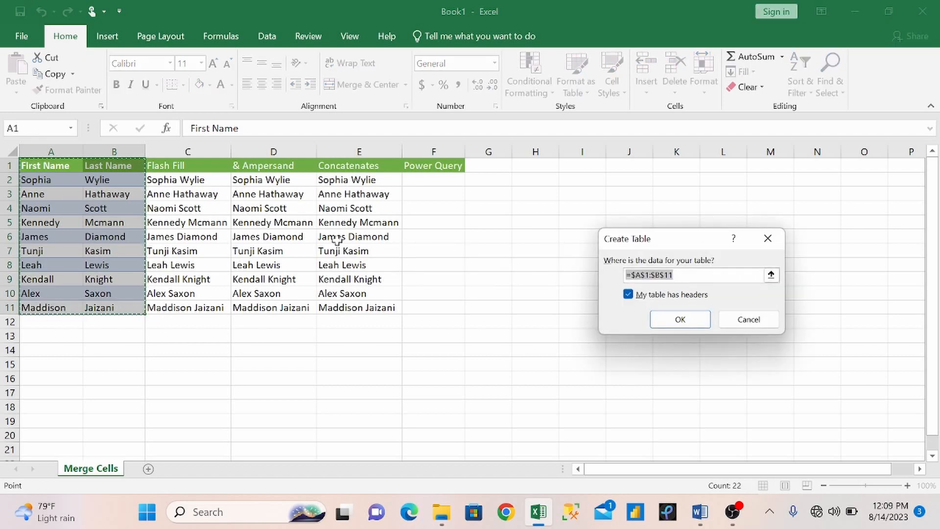
{"action": "left_click", "coordinate": [683, 318]}
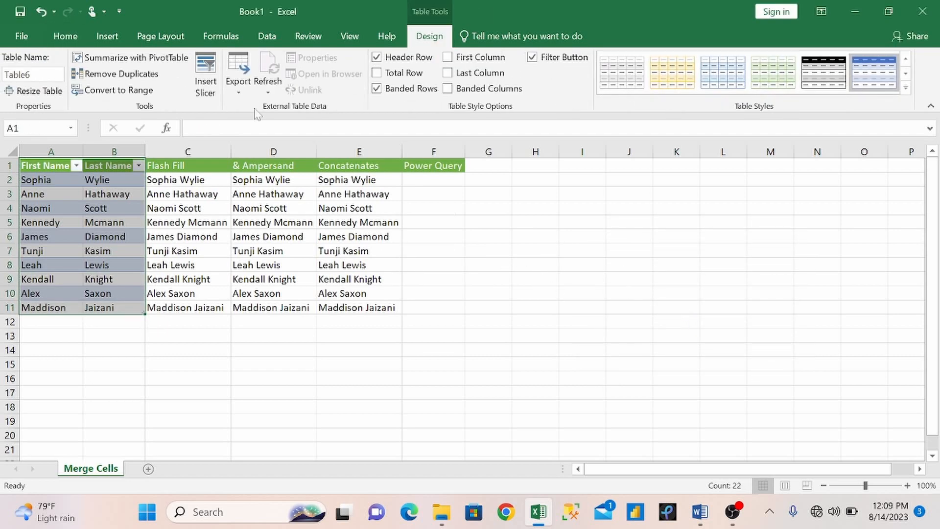
{"action": "left_click", "coordinate": [267, 35]}
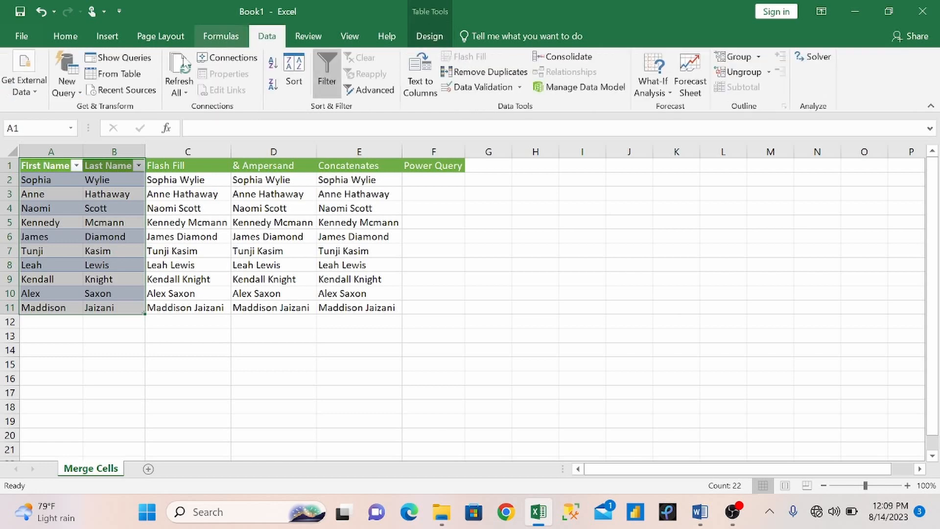
Step: Load Table6 into the Power Query Editor and select its First Name and Last Name columns
{"action": "left_click", "coordinate": [119, 74]}
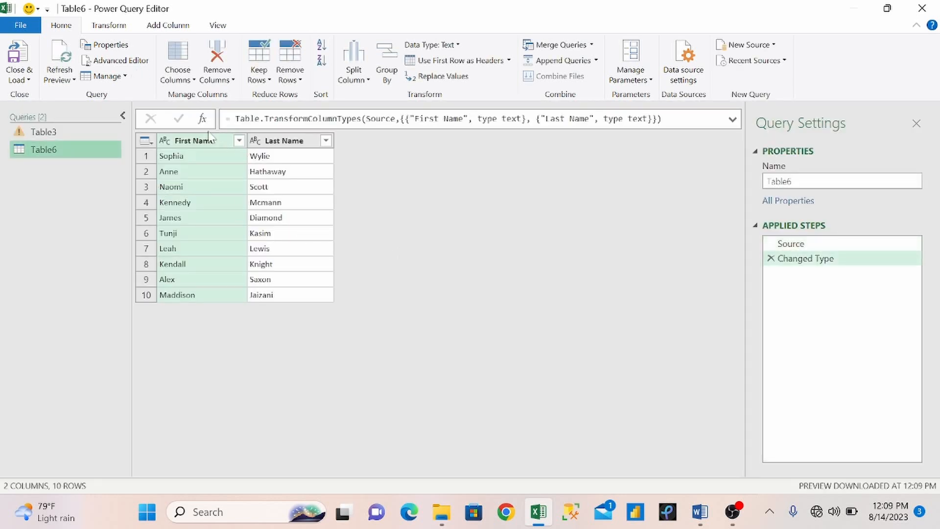
{"action": "left_click", "coordinate": [276, 142], "text": "ctrl"}
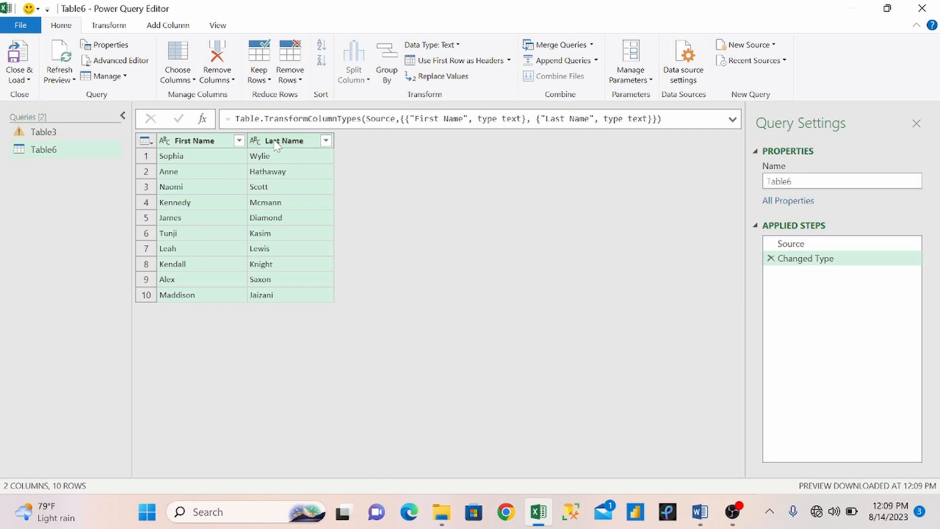
{"action": "right_click", "coordinate": [277, 144]}
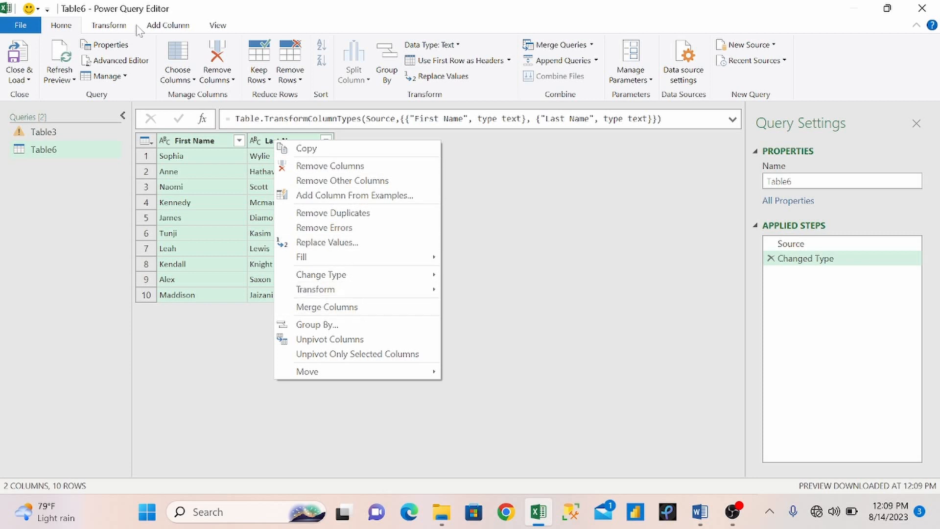
Step: Merge First Name and Last Name with a Space separator into a column named Full Names
{"action": "left_click", "coordinate": [110, 28]}
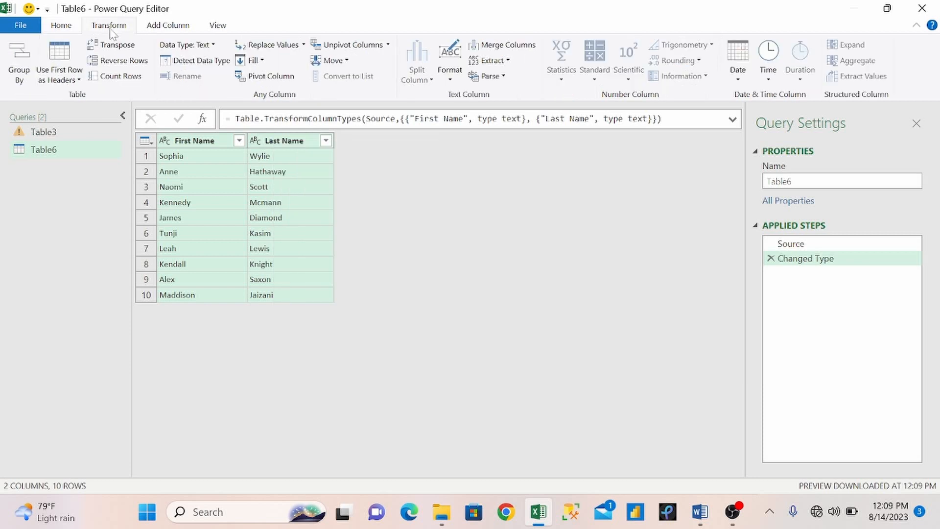
{"action": "left_click", "coordinate": [508, 48]}
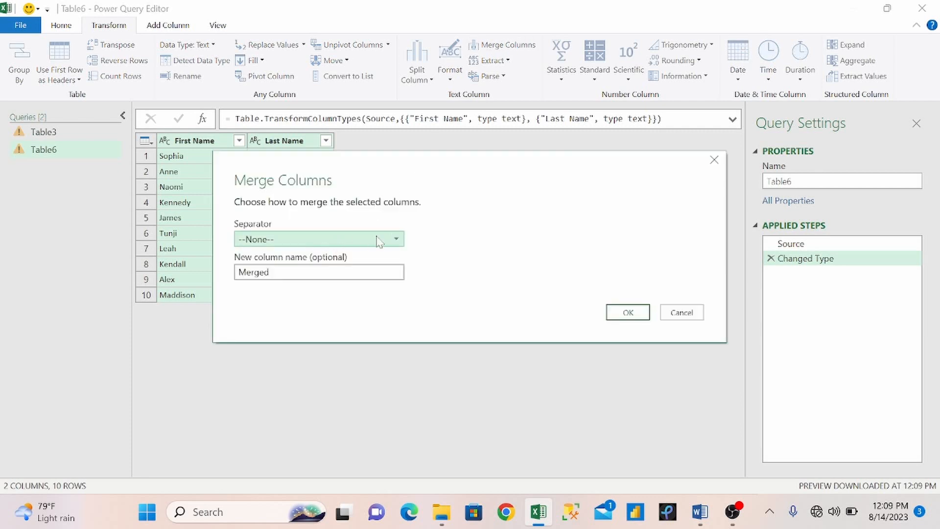
{"action": "left_click", "coordinate": [396, 240]}
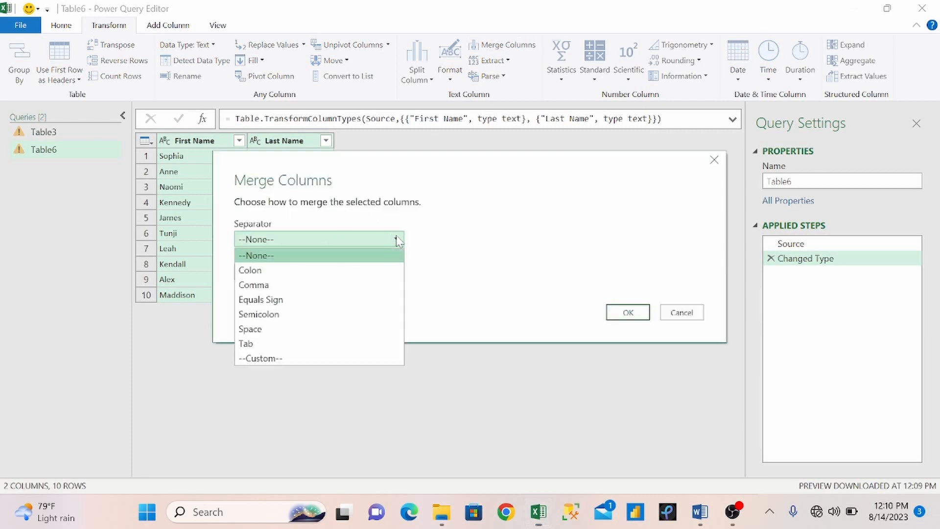
{"action": "left_click", "coordinate": [267, 330]}
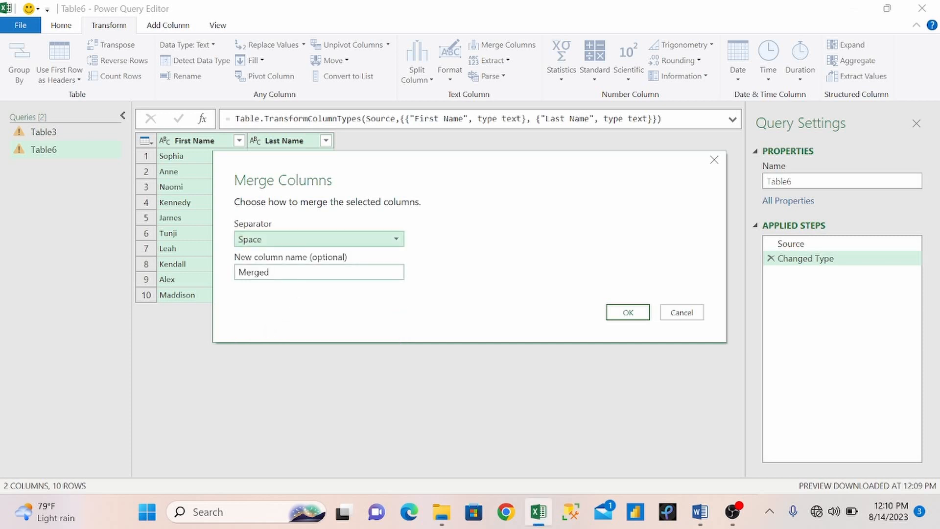
{"action": "left_click", "coordinate": [269, 272]}
{"action": "key", "text": "BackSpace"}
{"action": "key", "text": "BackSpace"}
{"action": "key", "text": "BackSpace"}
{"action": "key", "text": "BackSpace"}
{"action": "key", "text": "BackSpace"}
{"action": "key", "text": "BackSpace"}
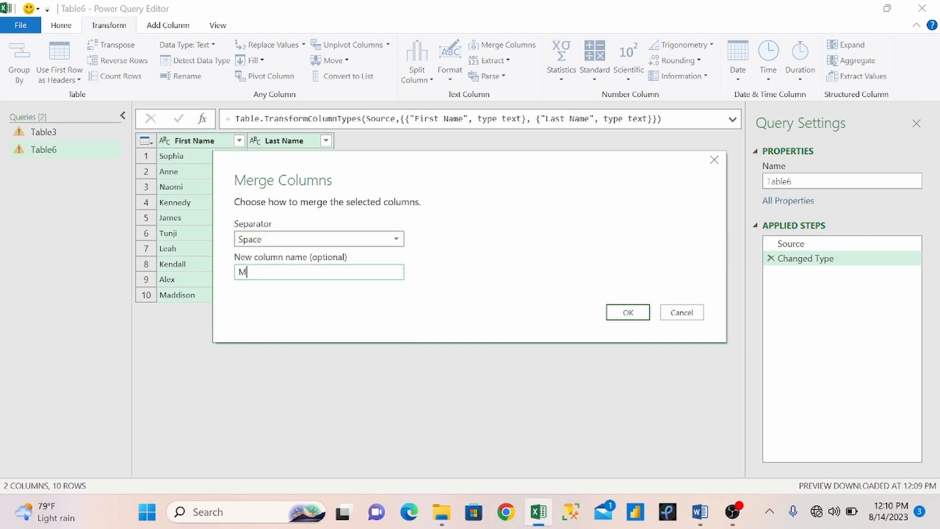
{"action": "type", "text": "Full Names"}
{"action": "left_click", "coordinate": [623, 313]}
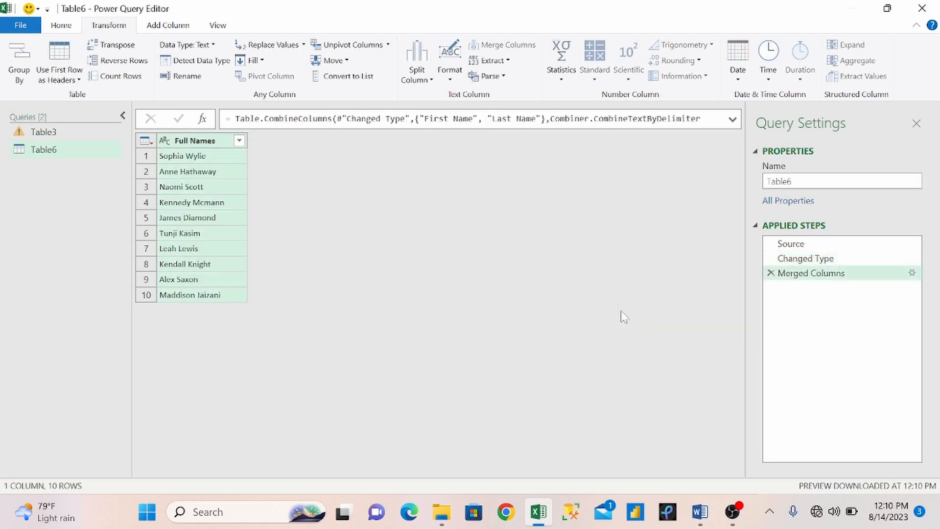
Step: Close & Load the query so the ten Full Names appear on new Sheet3
{"action": "left_click", "coordinate": [73, 28]}
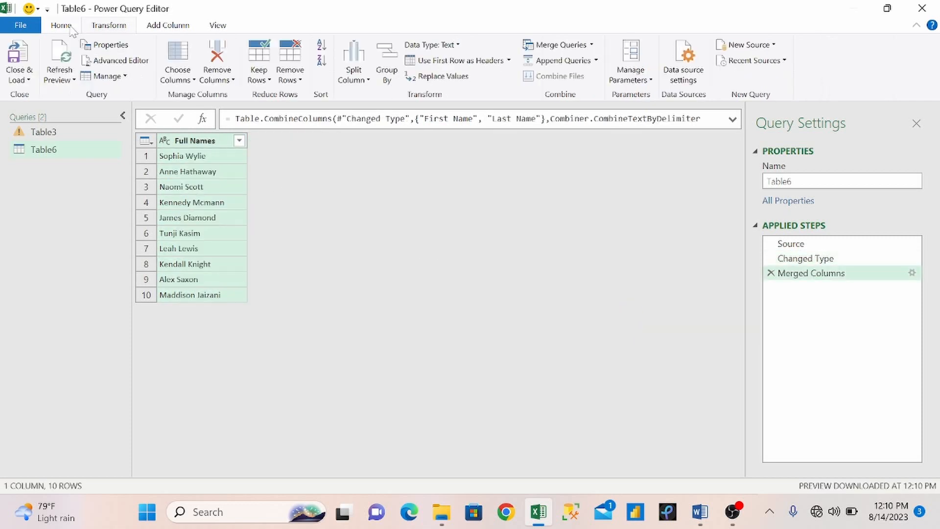
{"action": "left_click", "coordinate": [20, 64]}
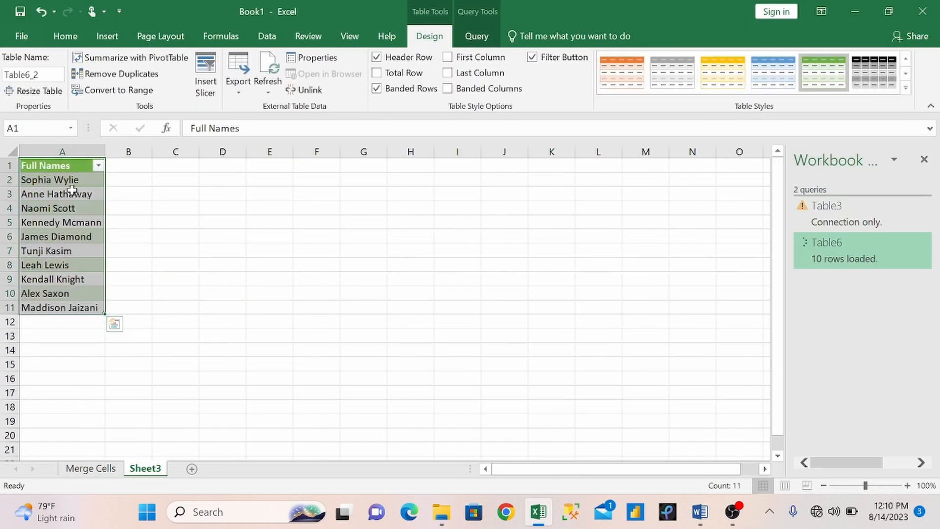
{"action": "left_click", "coordinate": [162, 267]}
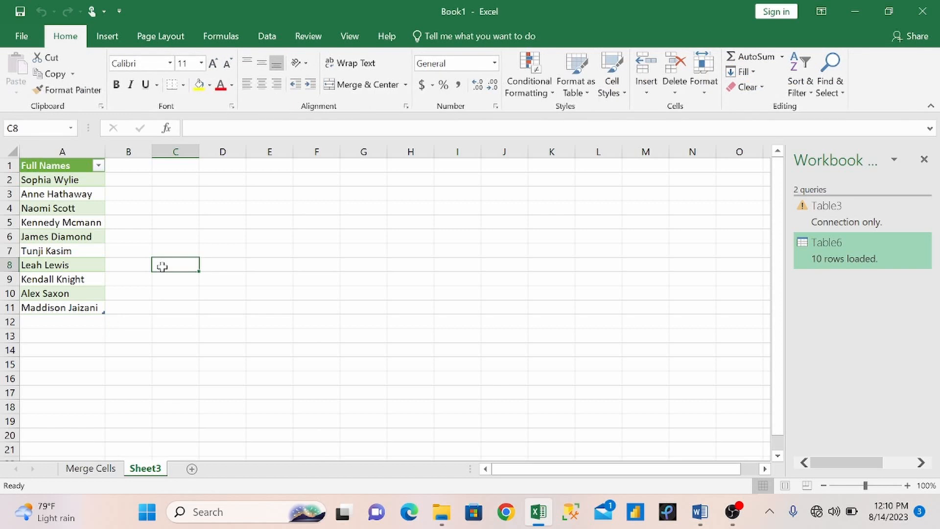